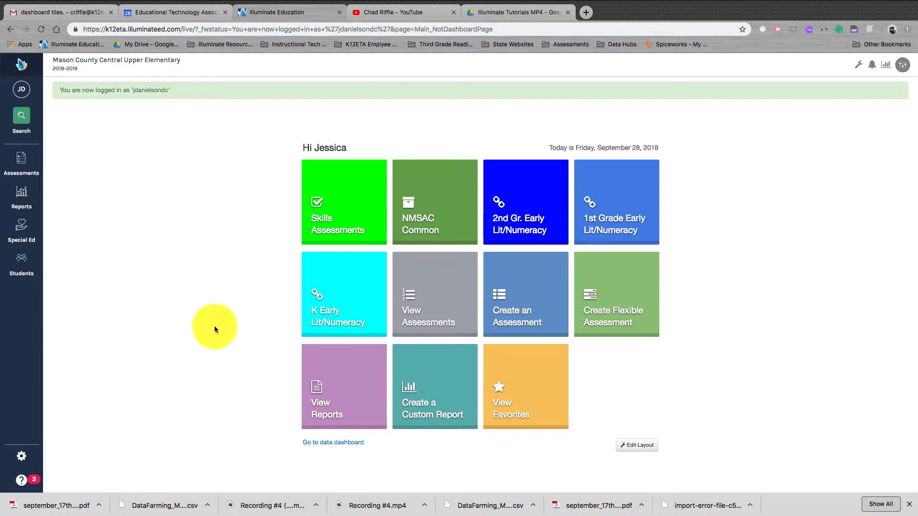
- Open the tile layouts from the administration options and create a new layout
left_click(22, 458)
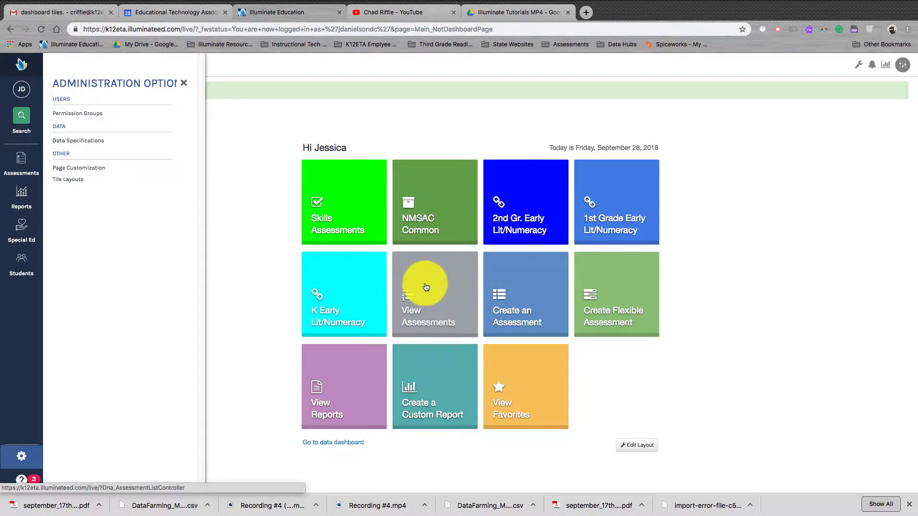
left_click(268, 273)
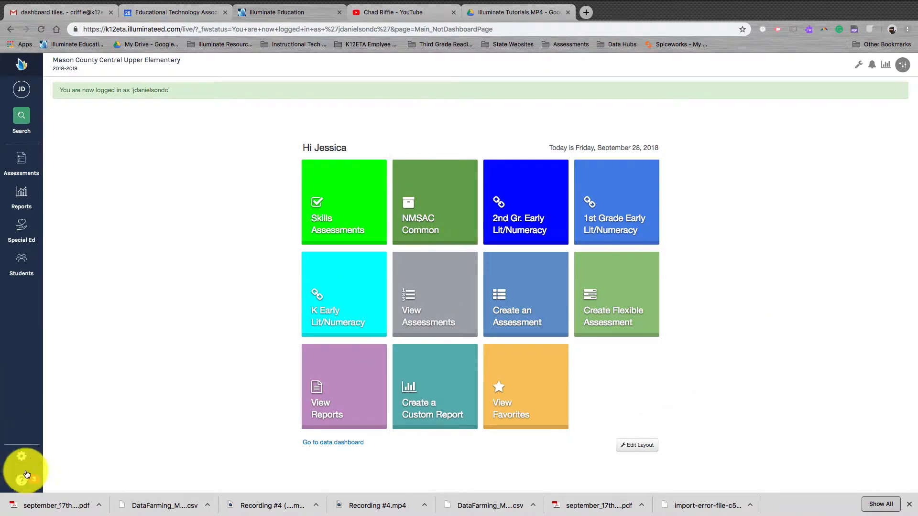
left_click(21, 457)
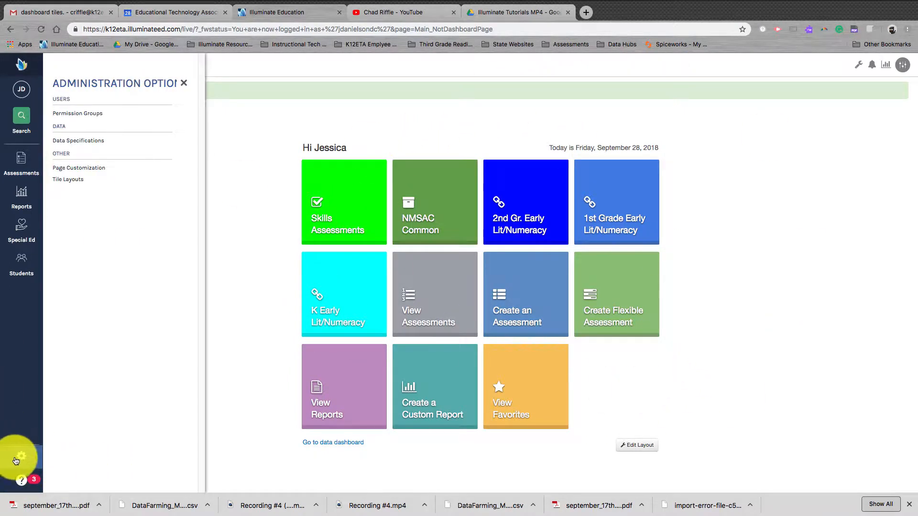
left_click(83, 180)
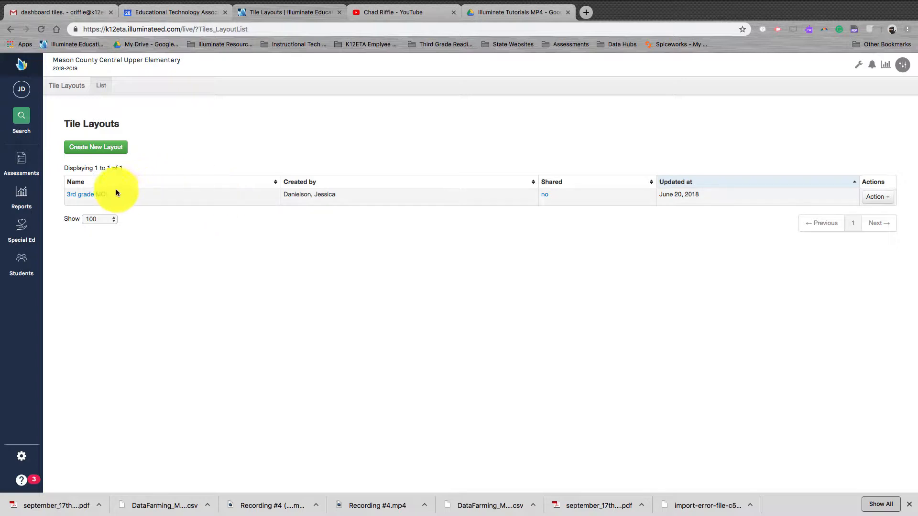
left_click(110, 151)
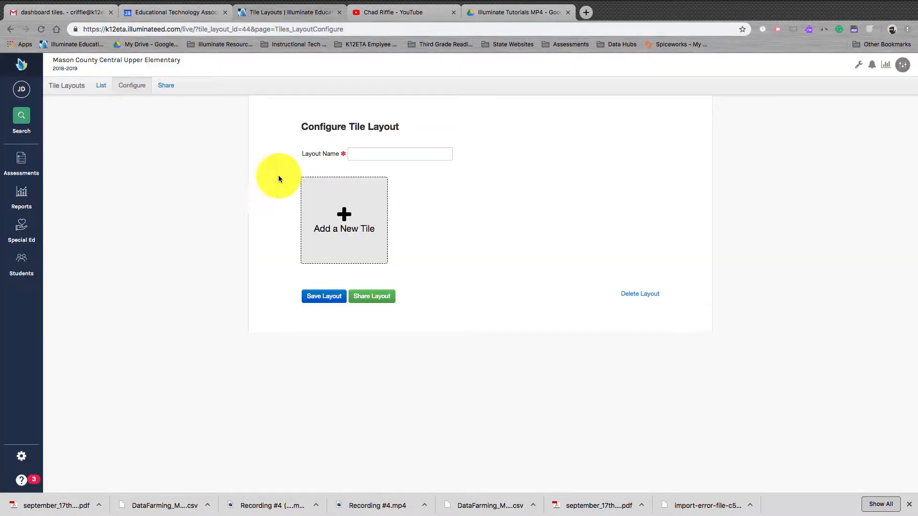
- Name the new tile layout "2018-2019 IRIP"
left_click(372, 154)
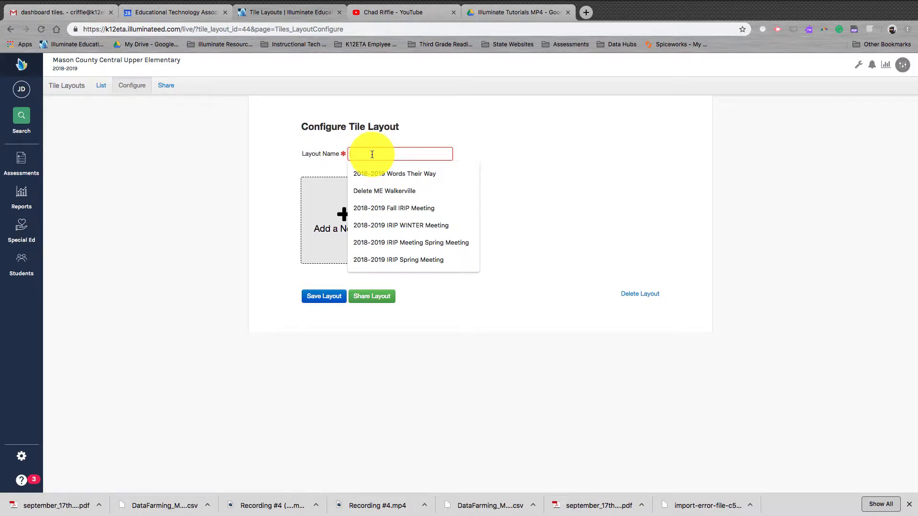
type("2018-2019")
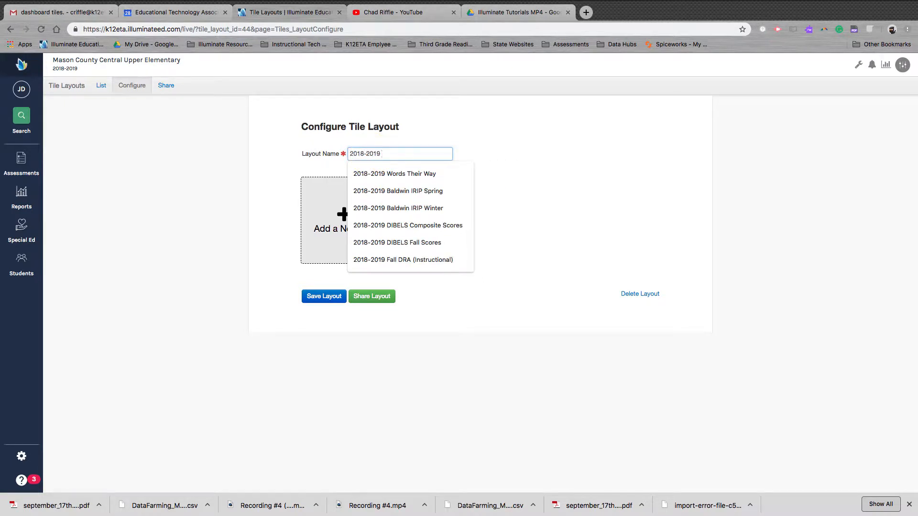
type(" IRIP")
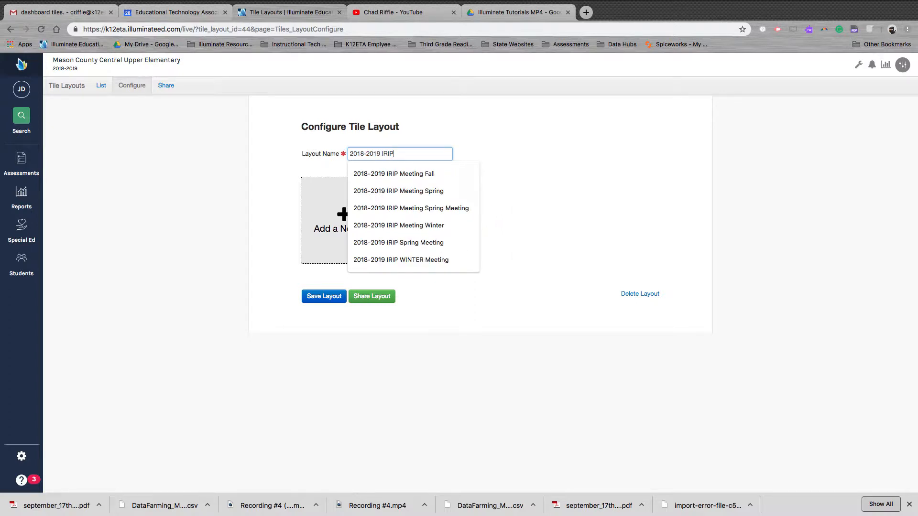
left_click(397, 241)
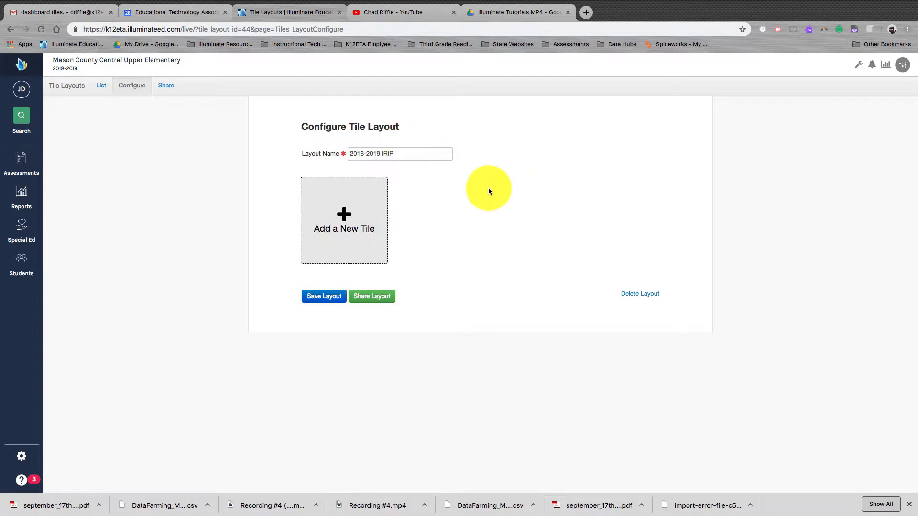
- Add a new tile to the layout and name it "IRIP Links"
left_click(358, 219)
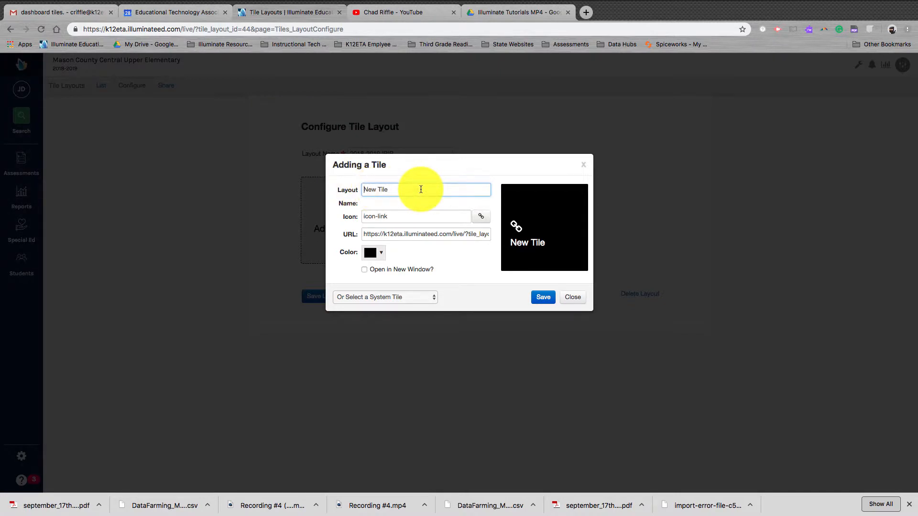
key("BackSpace")
key("BackSpace")
key("BackSpace")
key("BackSpace")
key("BackSpace")
key("BackSpace")
key("BackSpace")
key("BackSpace")
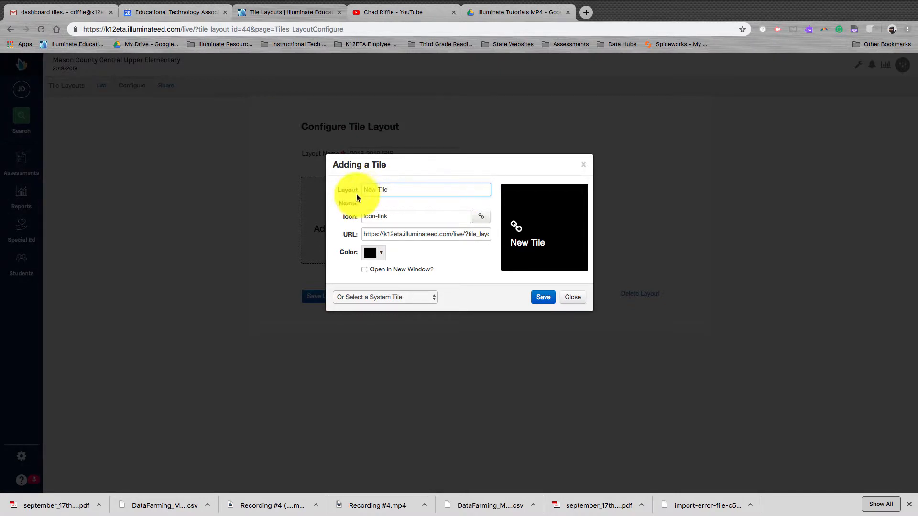
left_click_drag(392, 191, 349, 188)
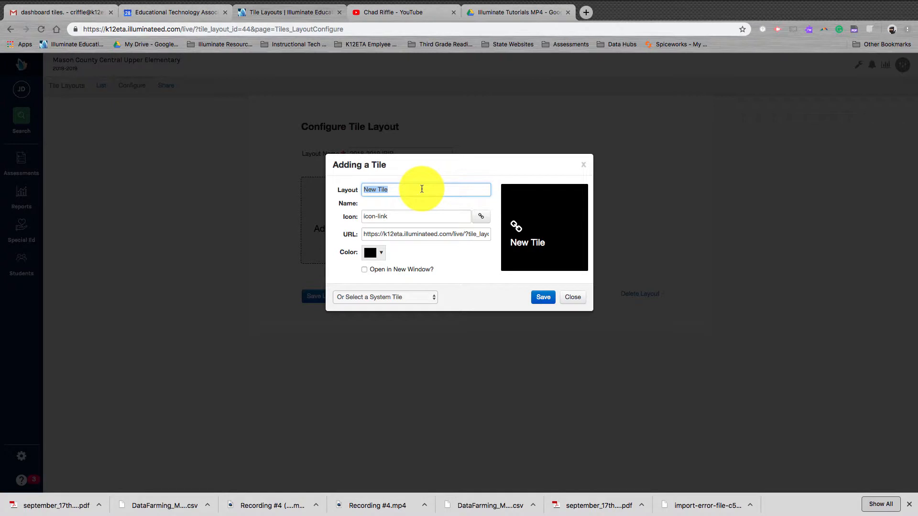
key("BackSpace")
type("IRIP")
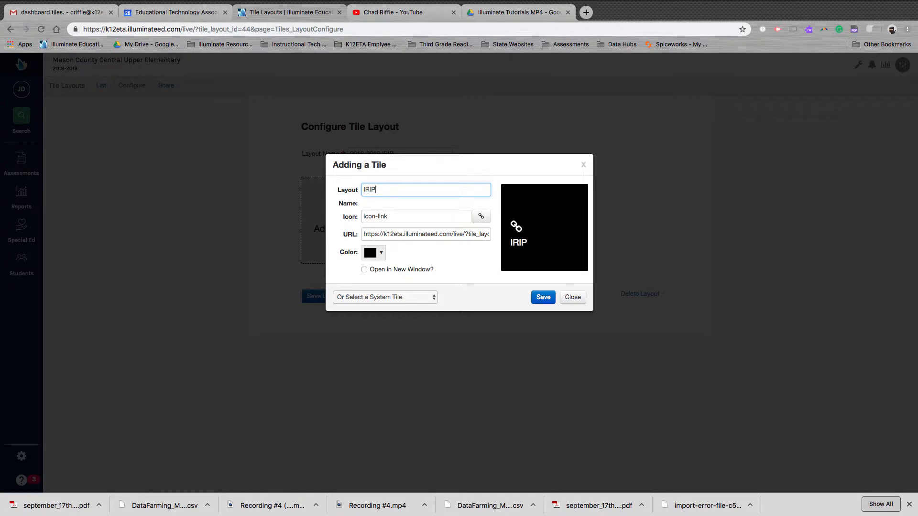
type(" Links")
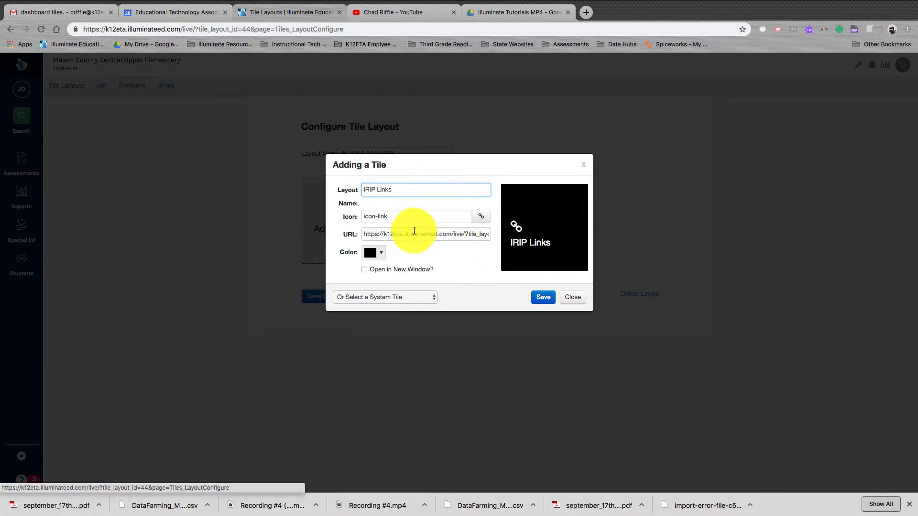
- Change the tile's icon to the ambulance (icon-ambulance)
left_click(481, 217)
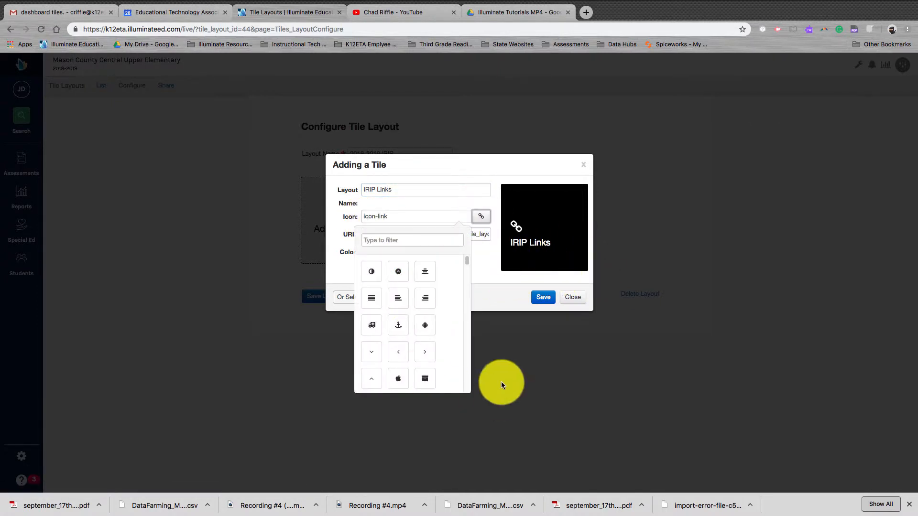
left_click(372, 325)
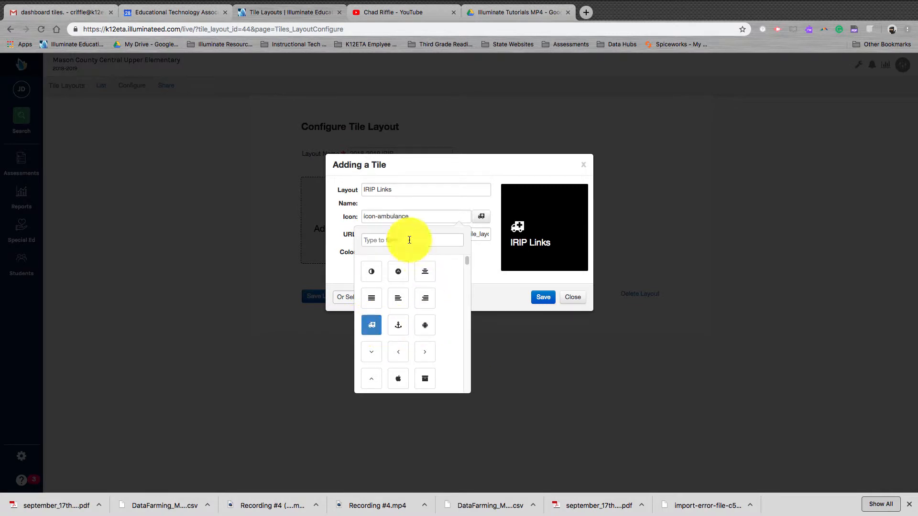
left_click(338, 232)
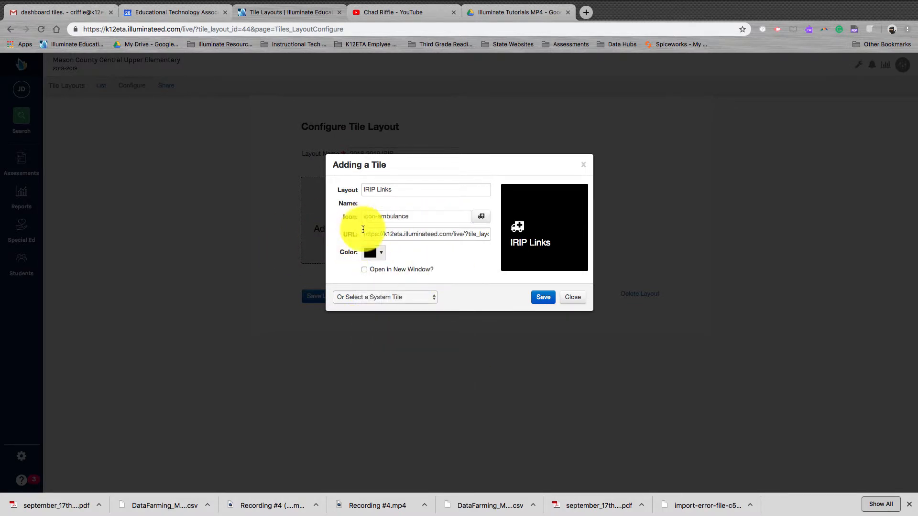
- Save the IRIP Links tile with its prefilled URL and black colour, and open the layout's sharing settings
left_click_drag(364, 234, 528, 230)
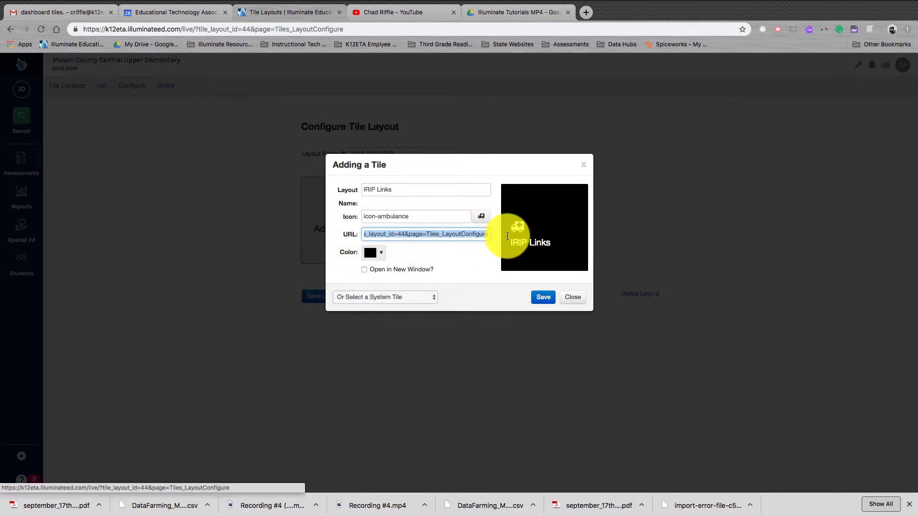
left_click(85, 29)
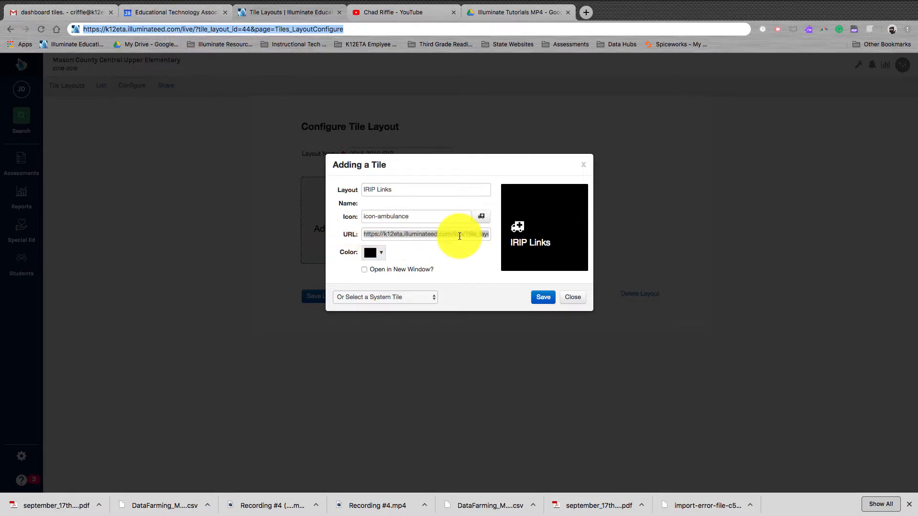
left_click(375, 253)
left_click(409, 245)
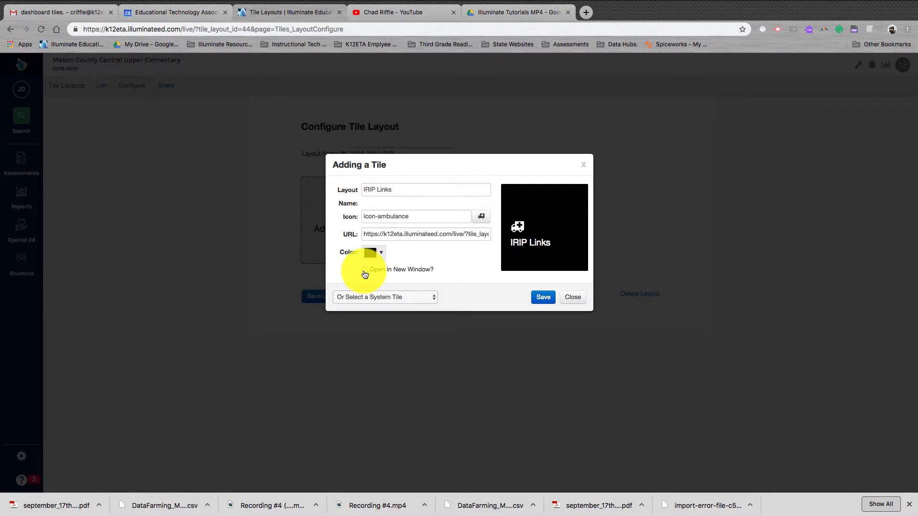
left_click(536, 299)
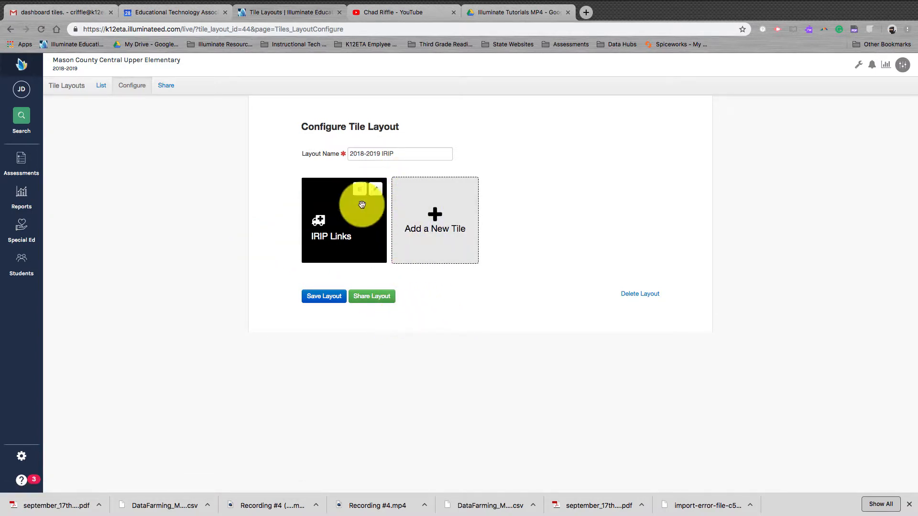
left_click(385, 301)
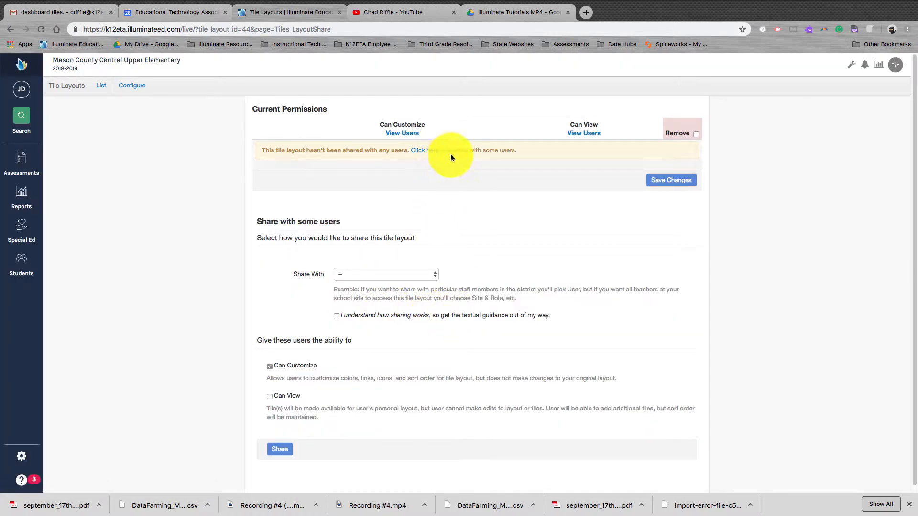
- Set sharing to Site & Grade Level and choose Mason County Central Upper Elementary as the site
left_click(408, 273)
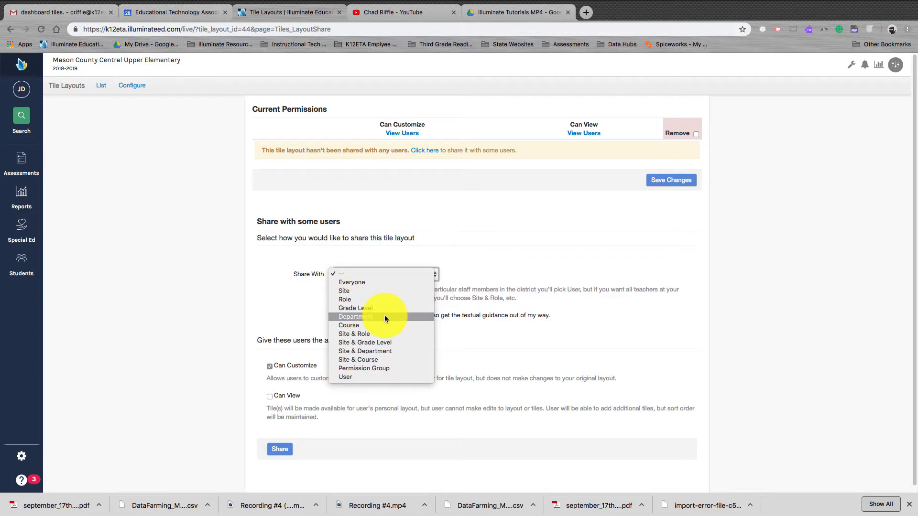
left_click(389, 341)
left_click(406, 370)
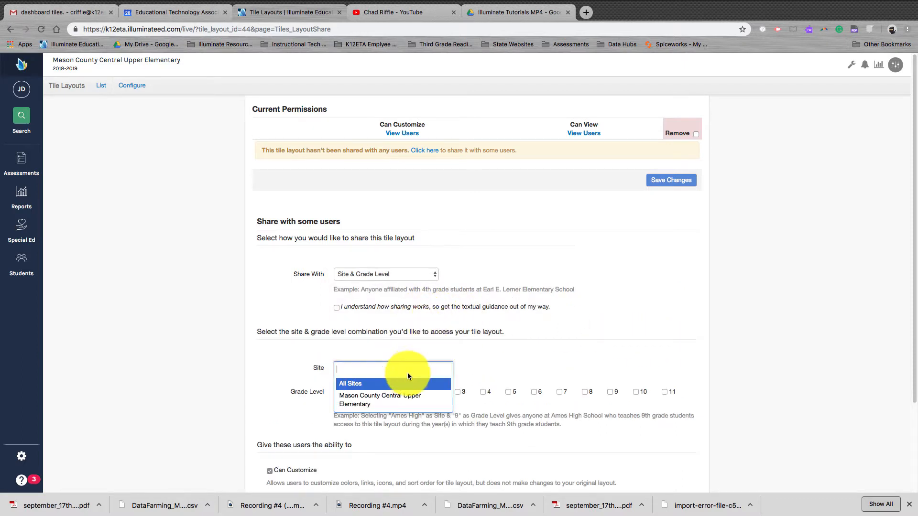
left_click(390, 400)
left_click(510, 381)
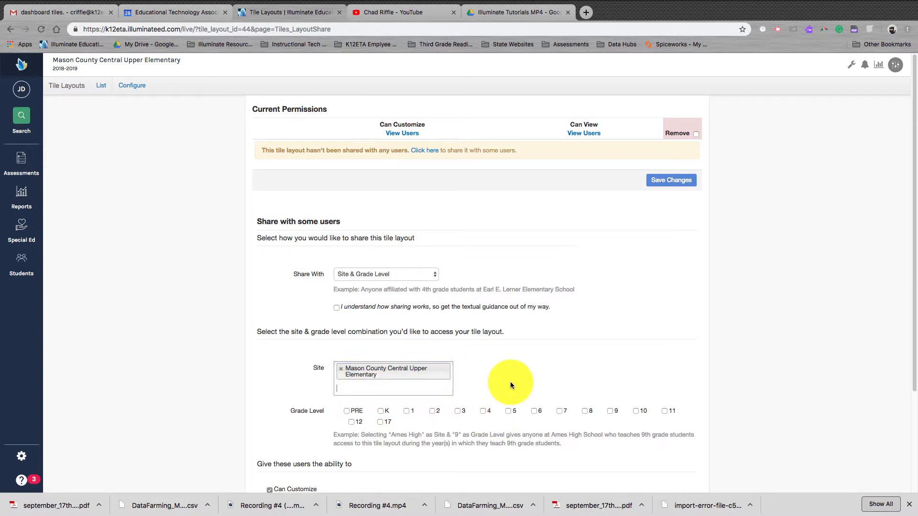
- Select grade levels K, 1, 2 and 3 for access to the tile layout
scroll(510, 381, "down", 5)
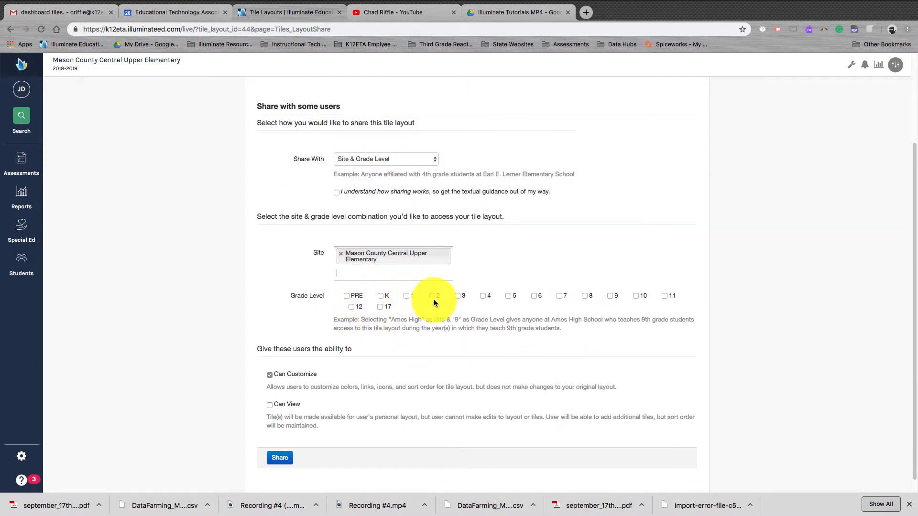
left_click(381, 297)
left_click(407, 297)
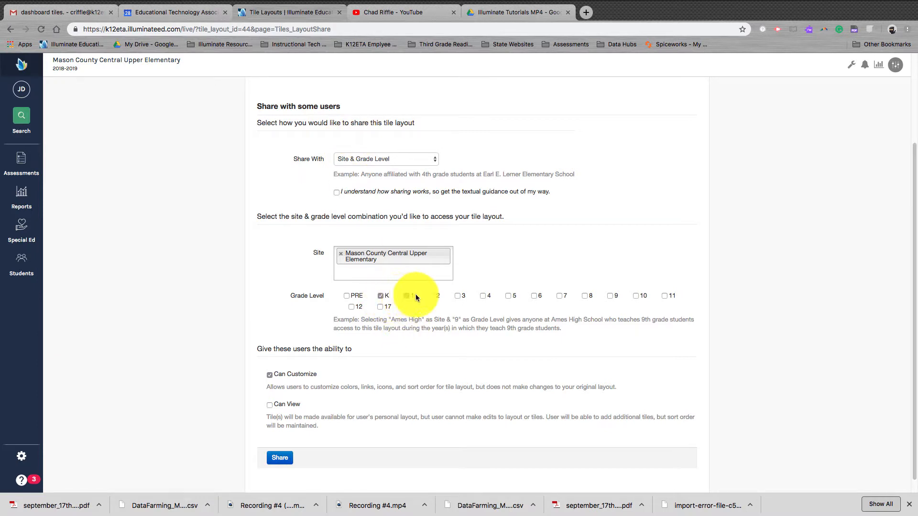
left_click(432, 297)
left_click(458, 296)
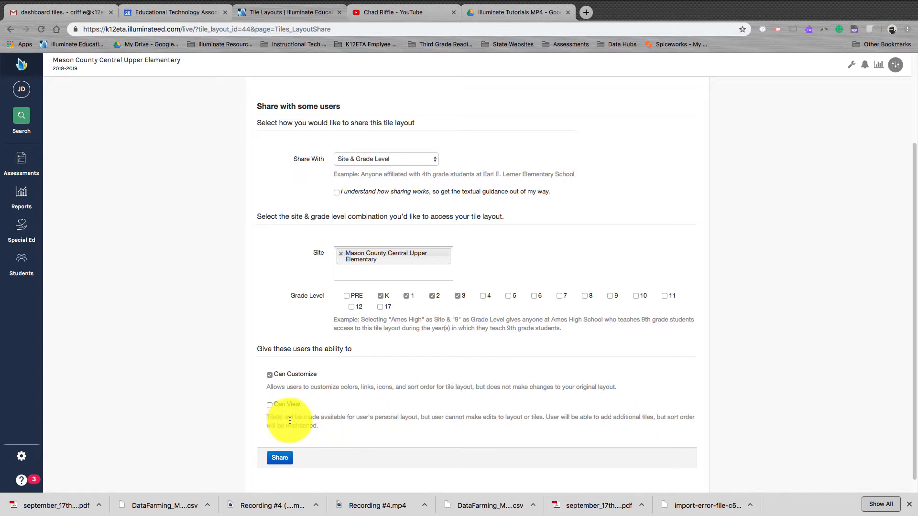
- Grant the Can View ability in addition to Can Customize, and share the layout with the chosen grades
left_click(269, 405)
scroll(417, 325, "up", 3)
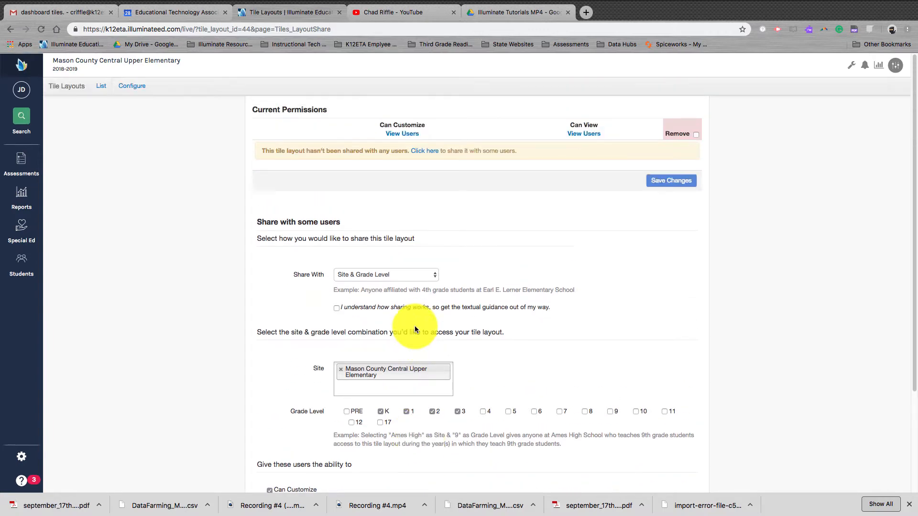
scroll(414, 326, "down", 3)
left_click(280, 457)
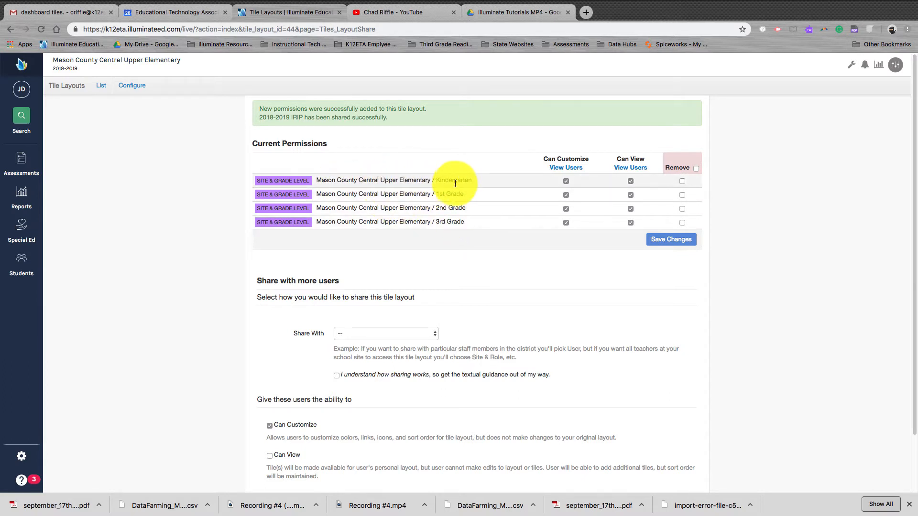
- Mark the Kindergarten, 1st, 2nd and 3rd Grade permissions for removal and save the changes
left_click(566, 182)
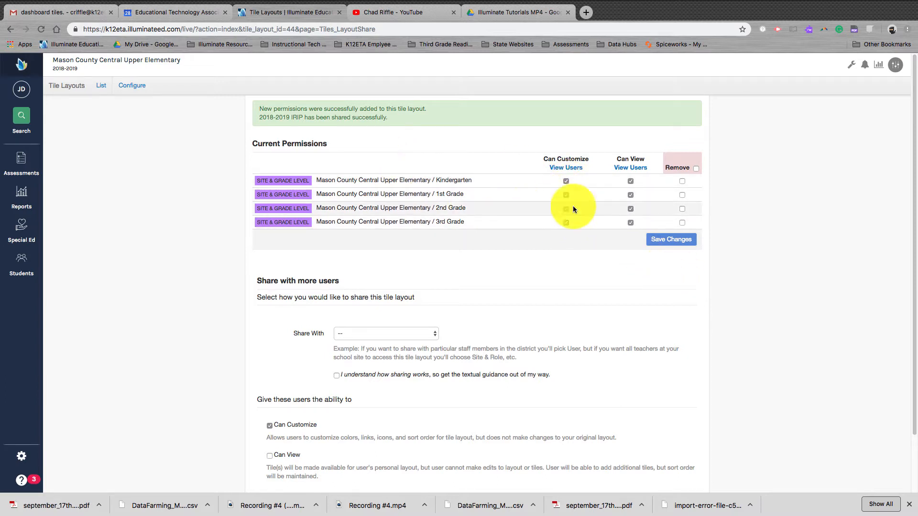
left_click(683, 181)
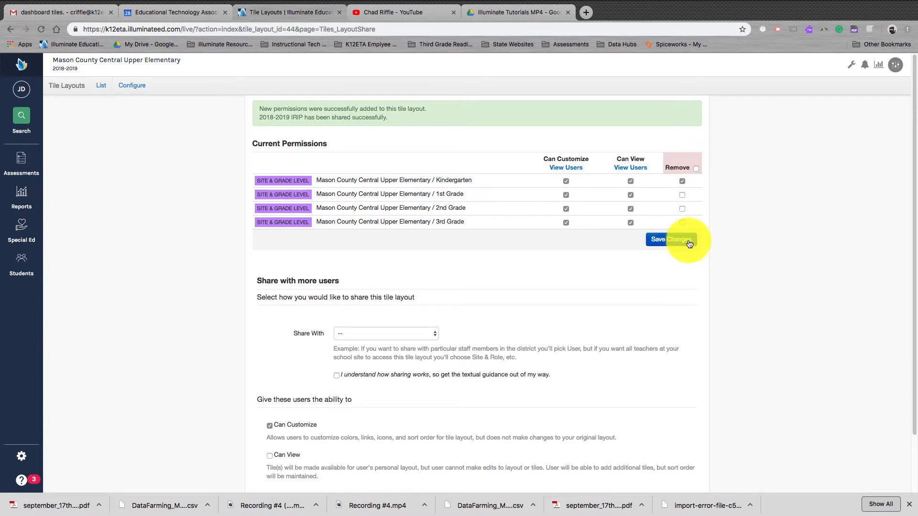
left_click(682, 195)
left_click(682, 209)
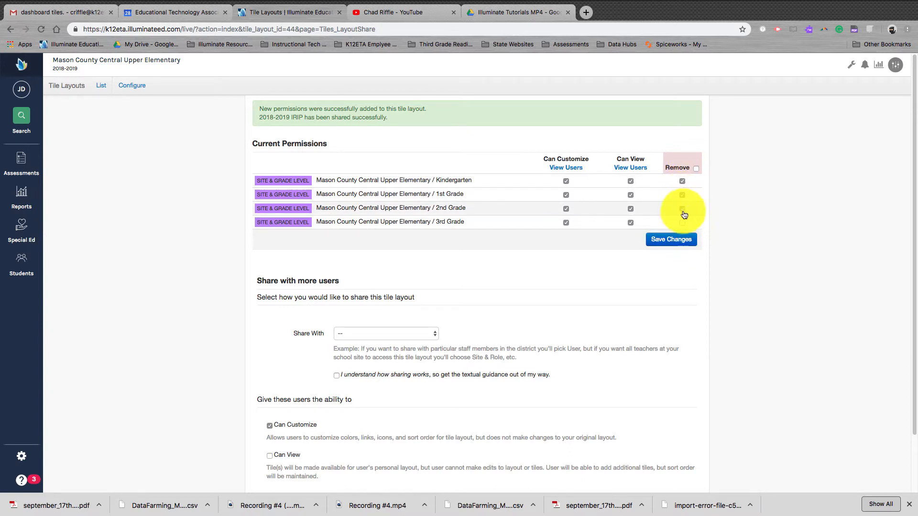
left_click(682, 222)
left_click(674, 240)
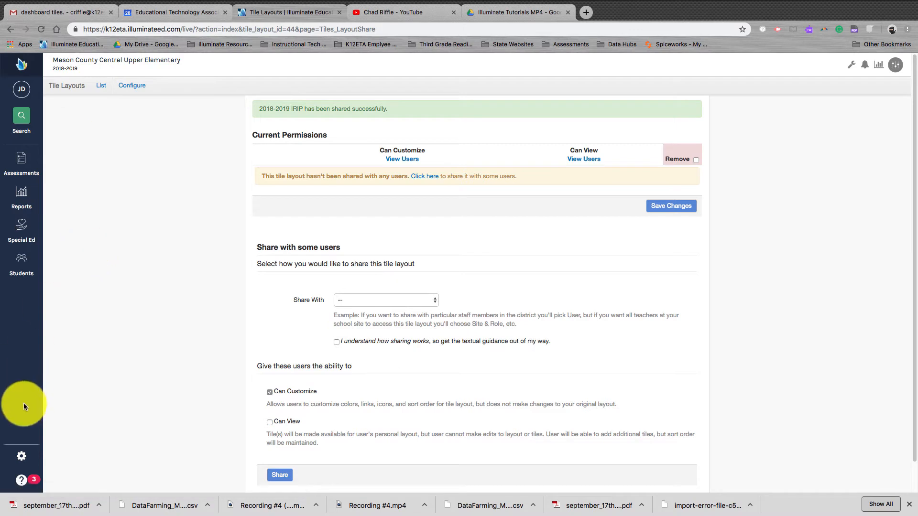
- Return to the tile layouts list and open the 2018-2019 IRIP layout's configuration to review its name and tile
left_click(107, 93)
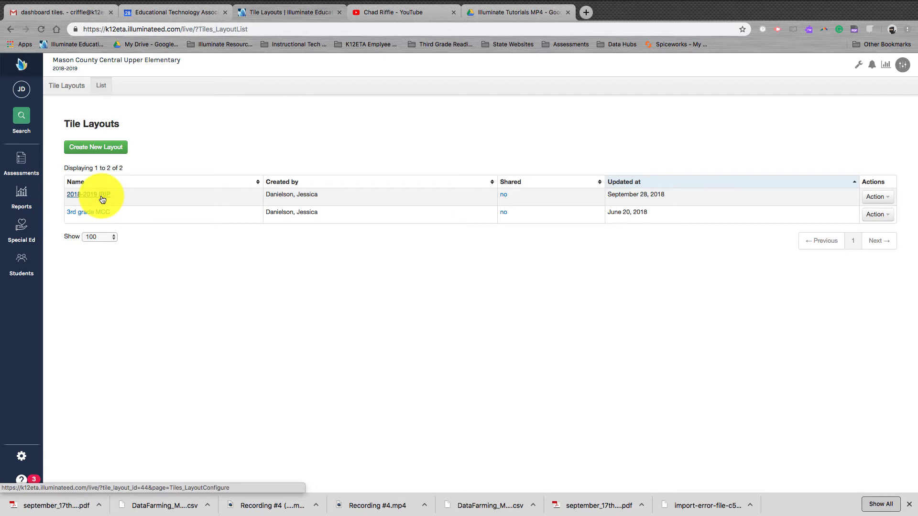
left_click(102, 199)
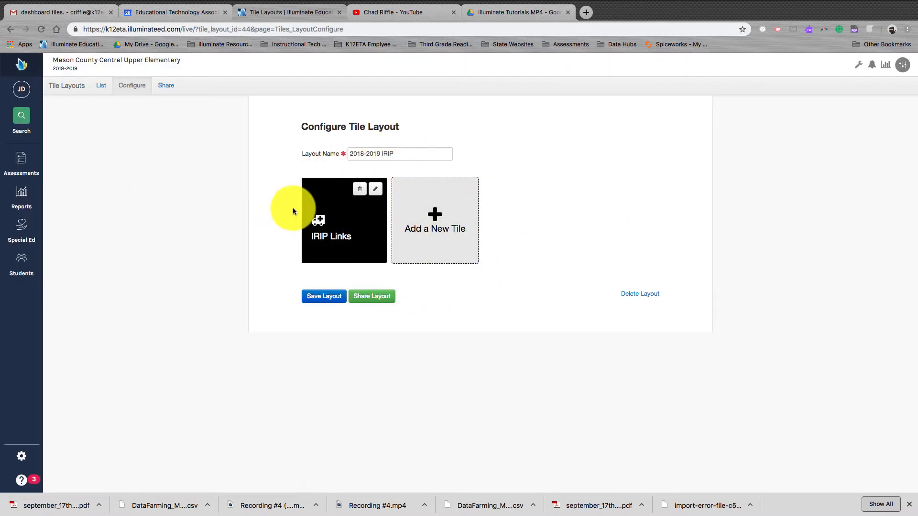
left_click(427, 156)
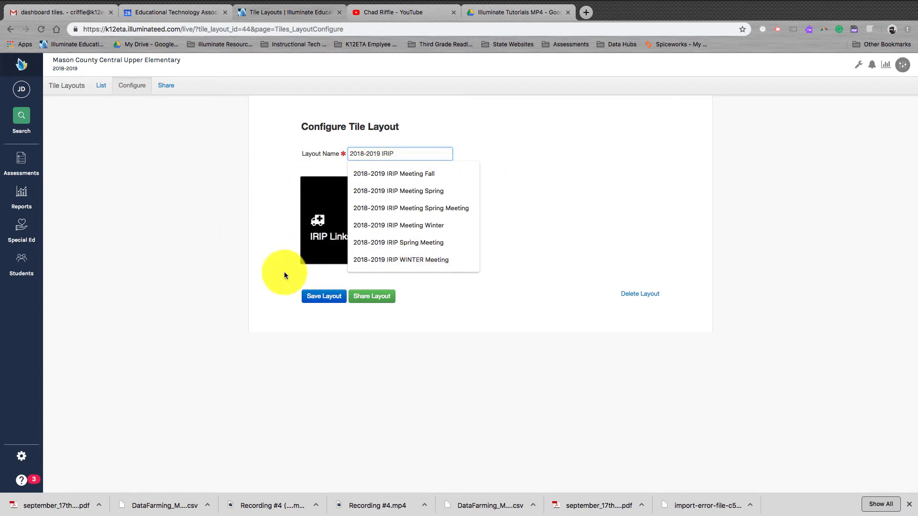
left_click(596, 161)
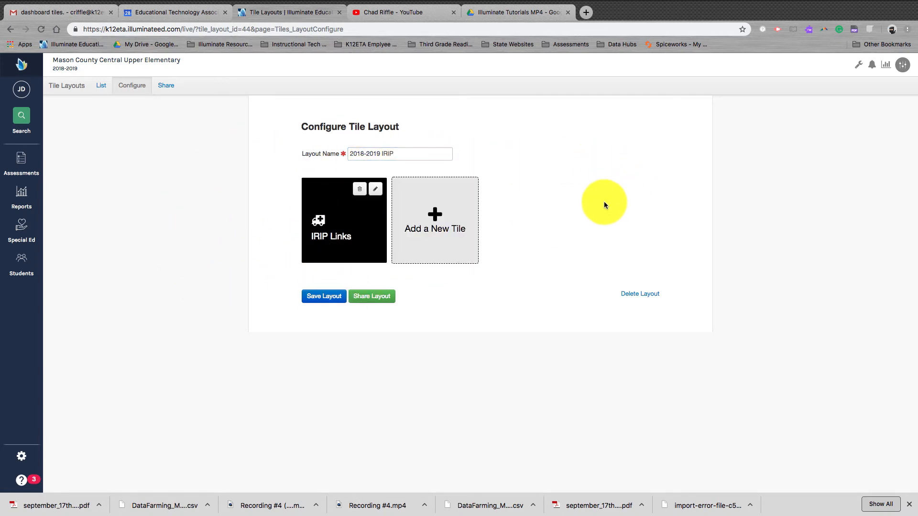